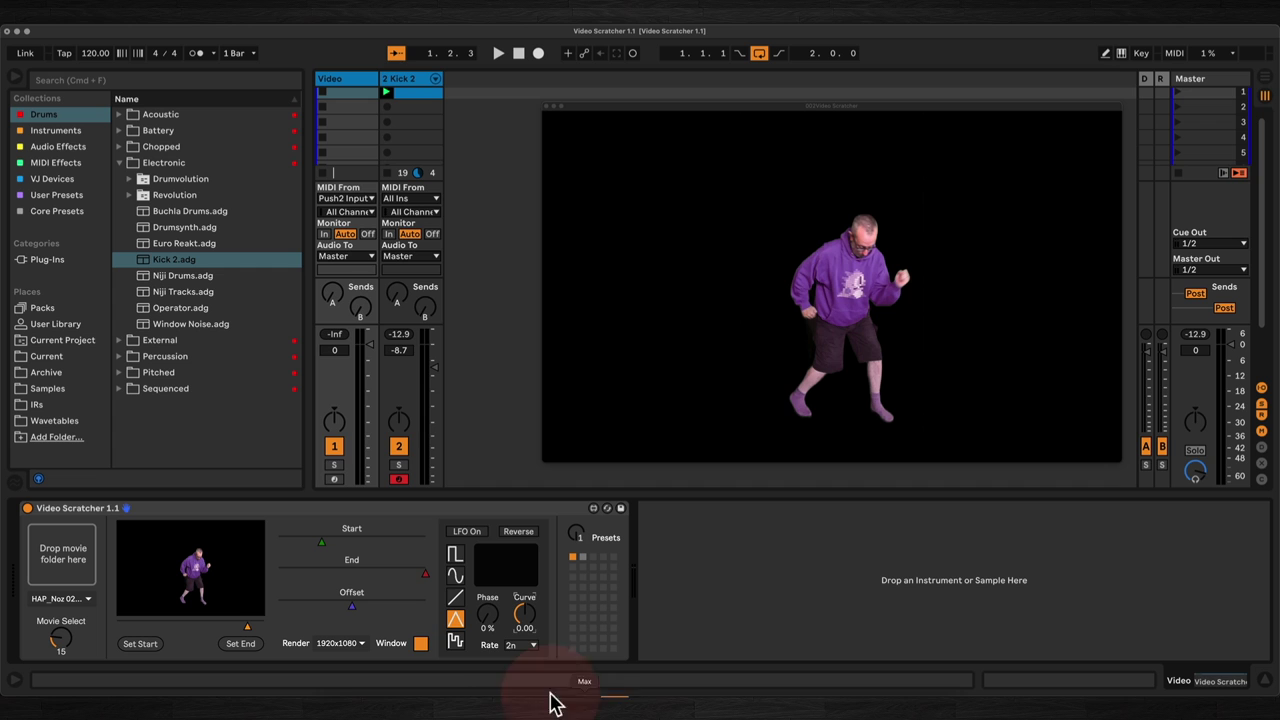
View the Syphon Recorder download page in Safari, then the Lightjams Spout Recorder tab
click(412, 708)
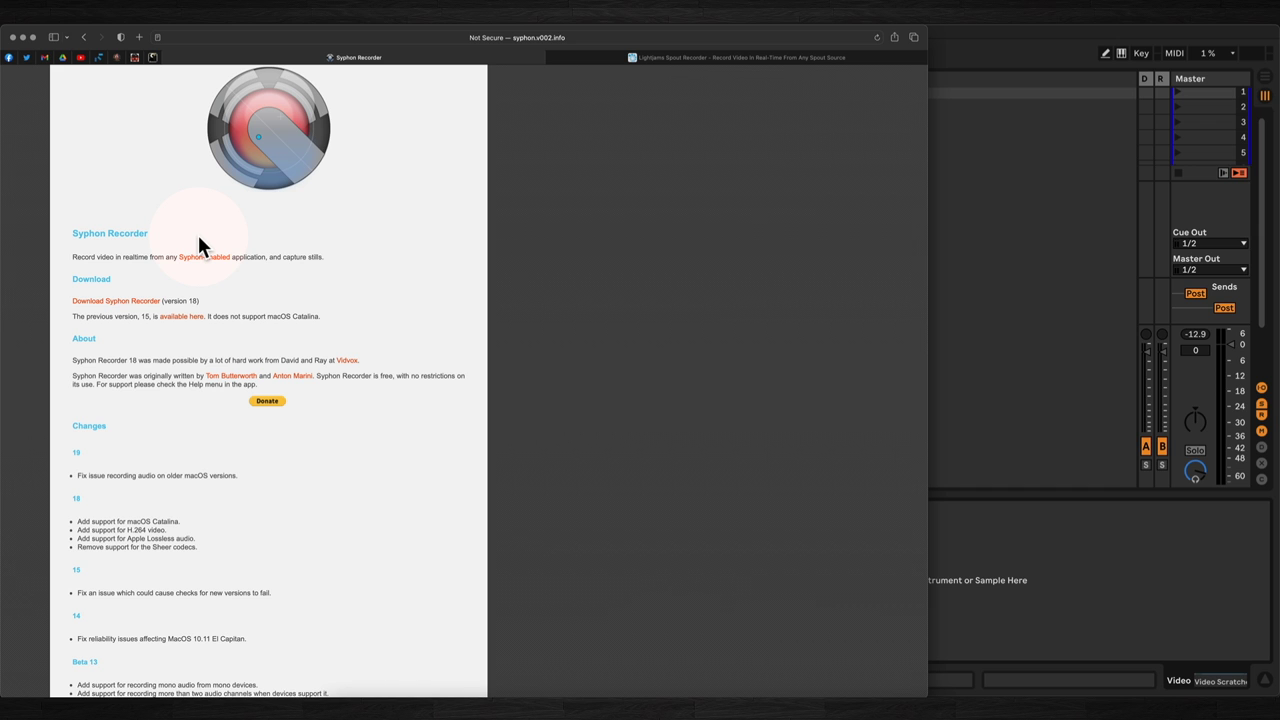
click(705, 60)
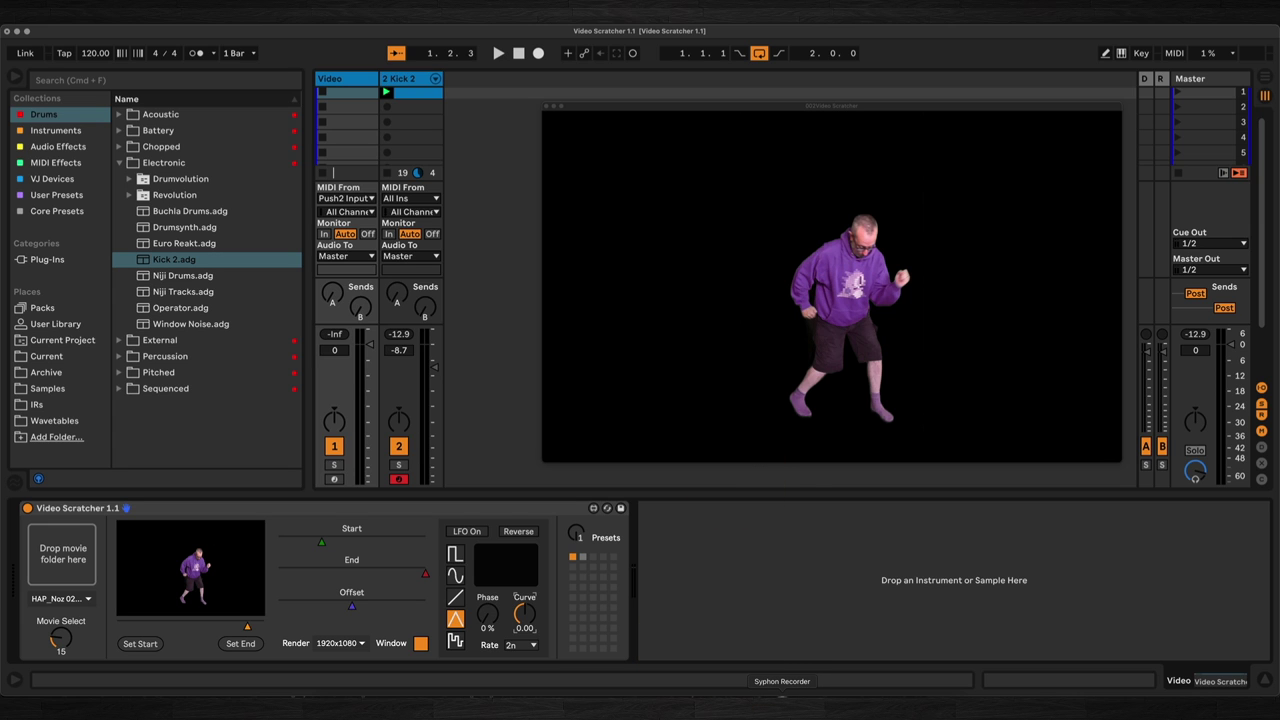
Launch Syphon Recorder, move it right, and set its source to 'Live - 002Video Scratcher'
click(782, 708)
drag(343, 244, 830, 195)
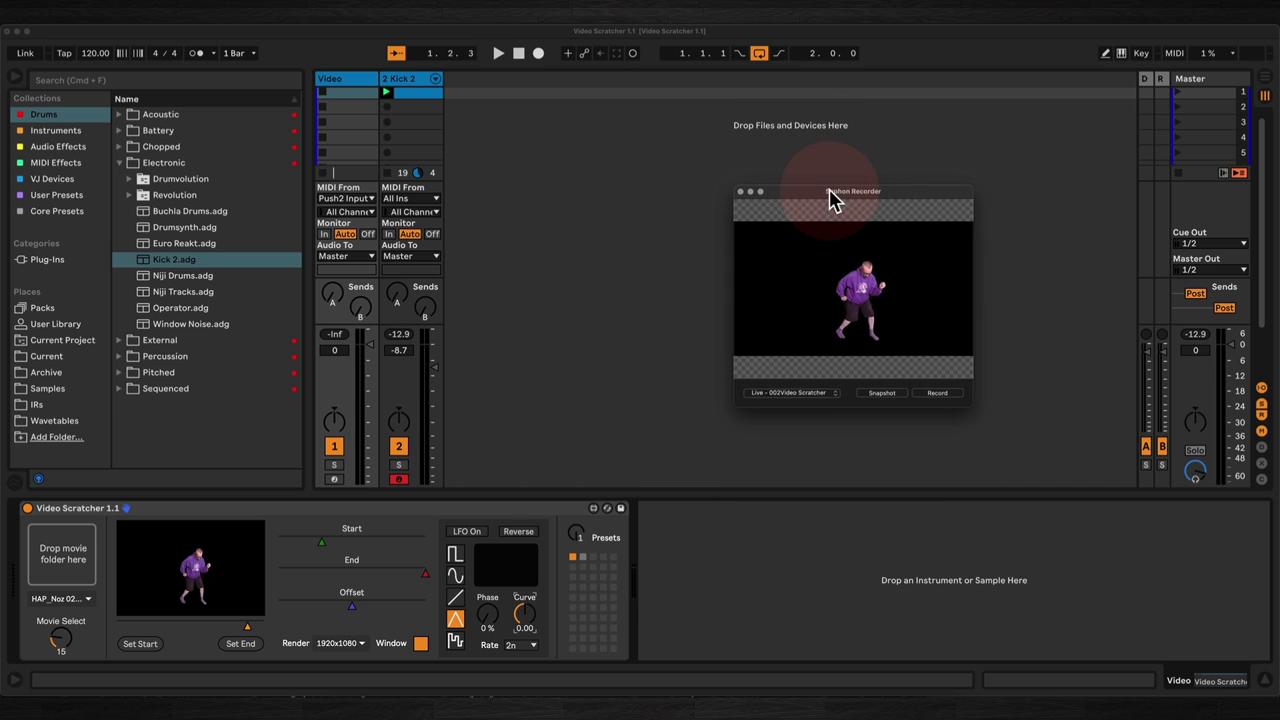
click(812, 396)
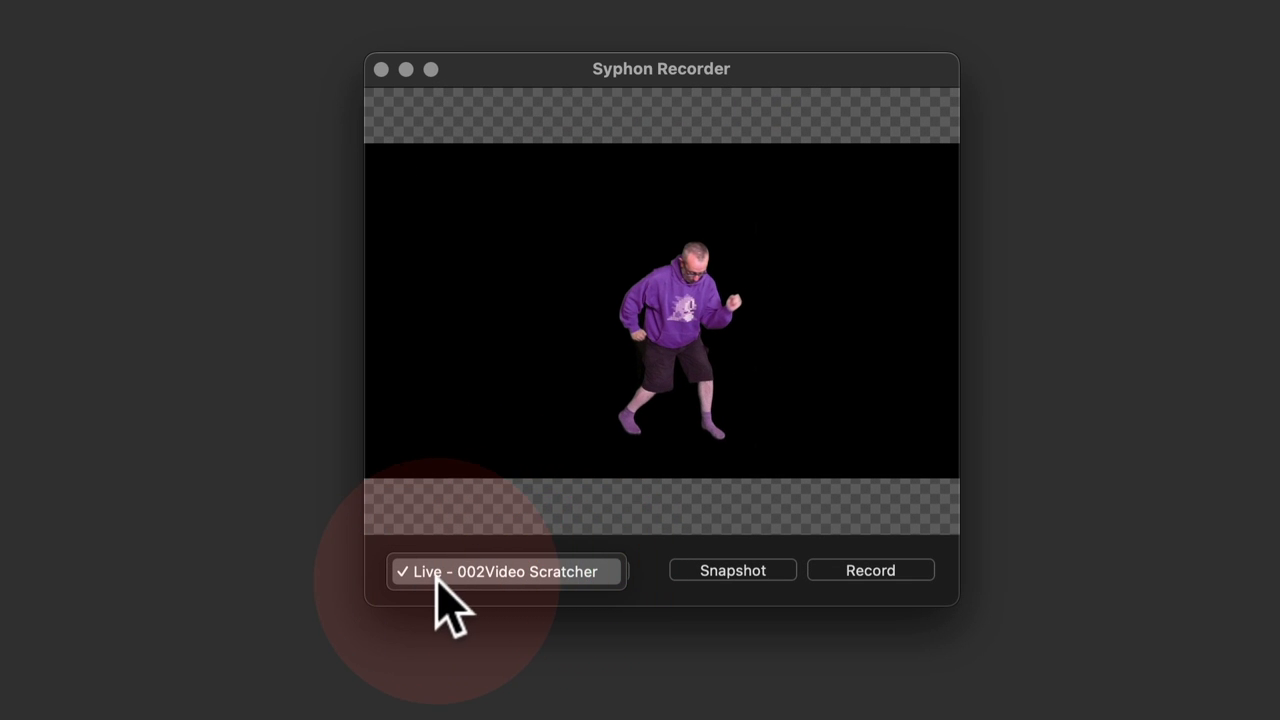
click(519, 572)
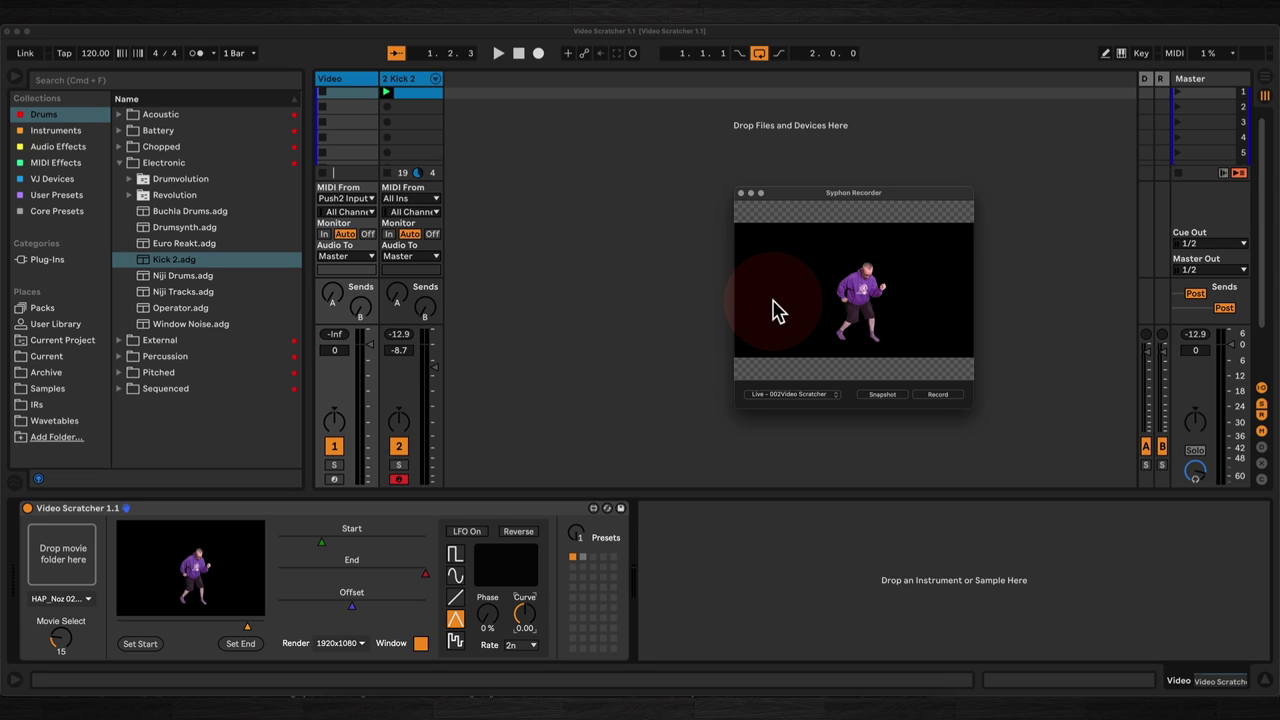
Open Syphon Recorder's Preferences to check ProRes 422, 30 fps and saving to Desktop
click(50, 8)
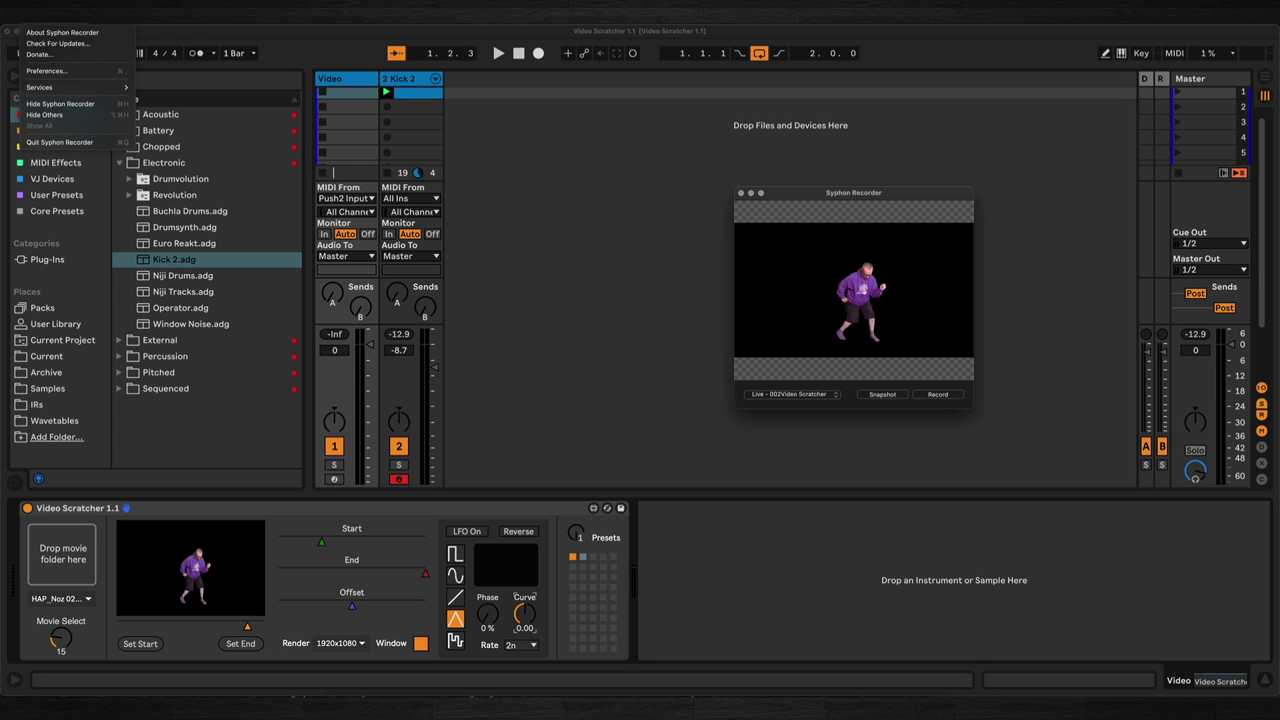
click(43, 78)
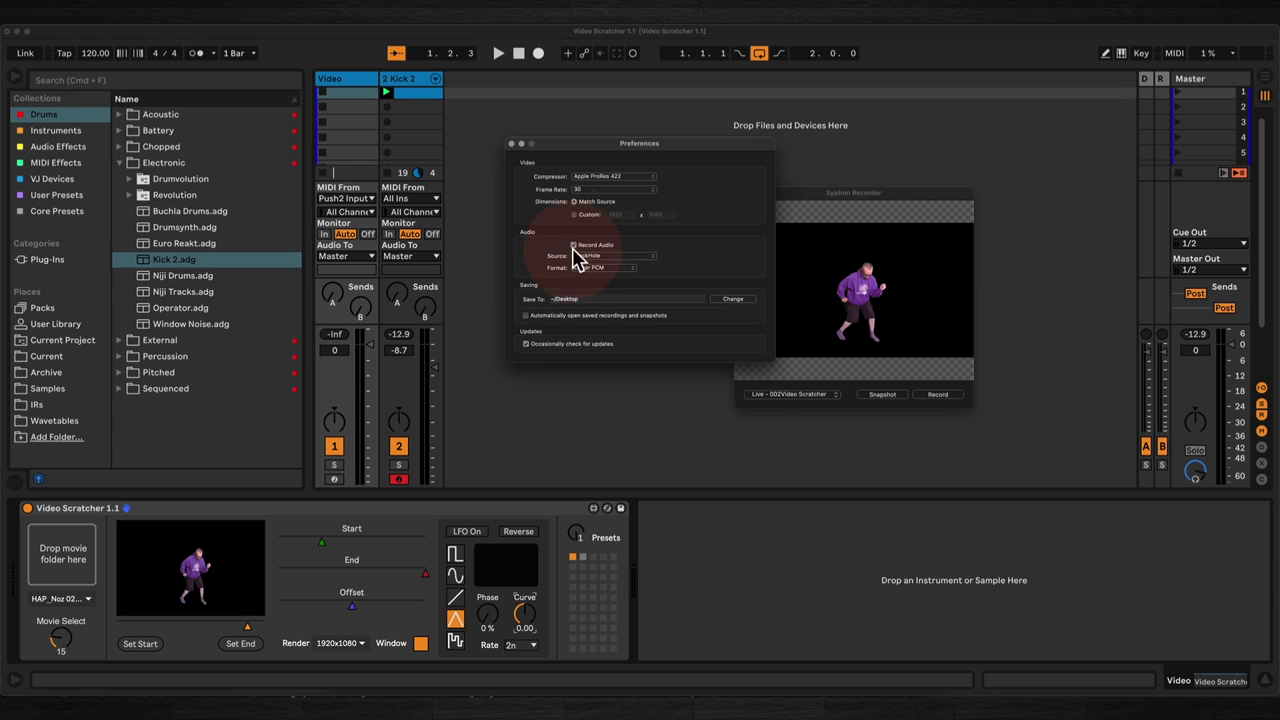
drag(623, 143, 543, 225)
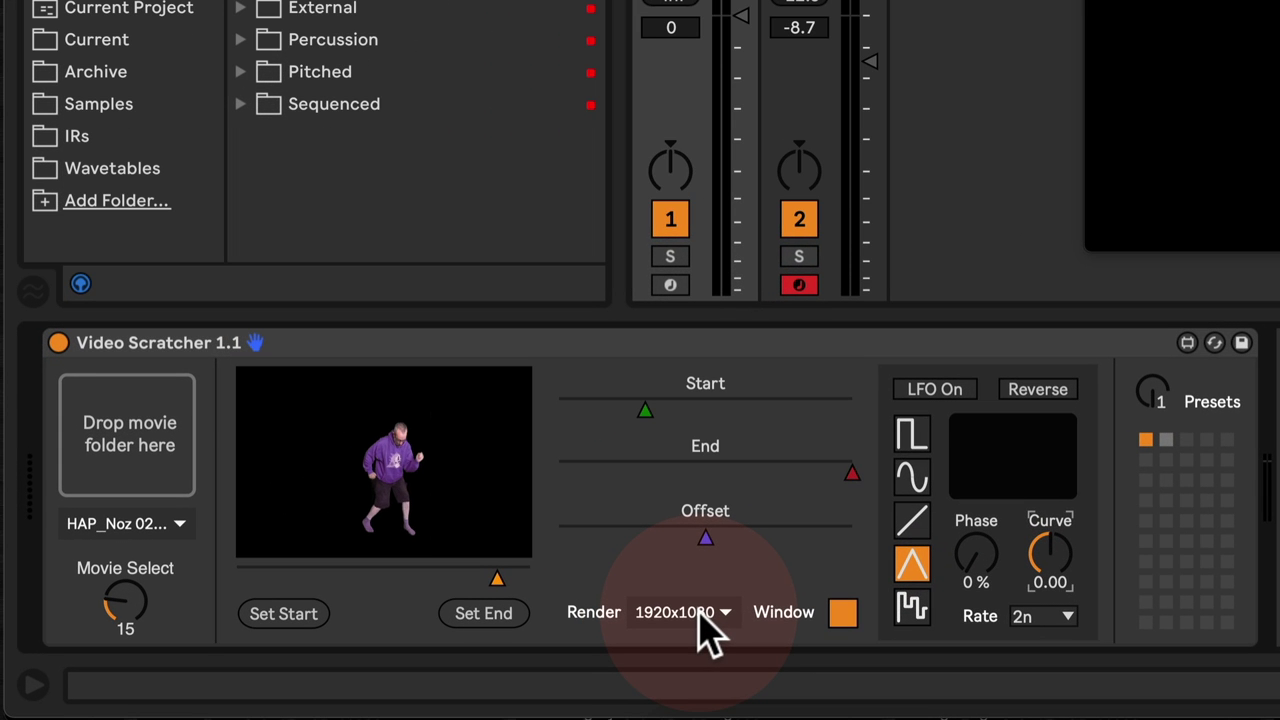
Choose 1920x1080 from the Video Scratcher's Render resolution list
click(705, 625)
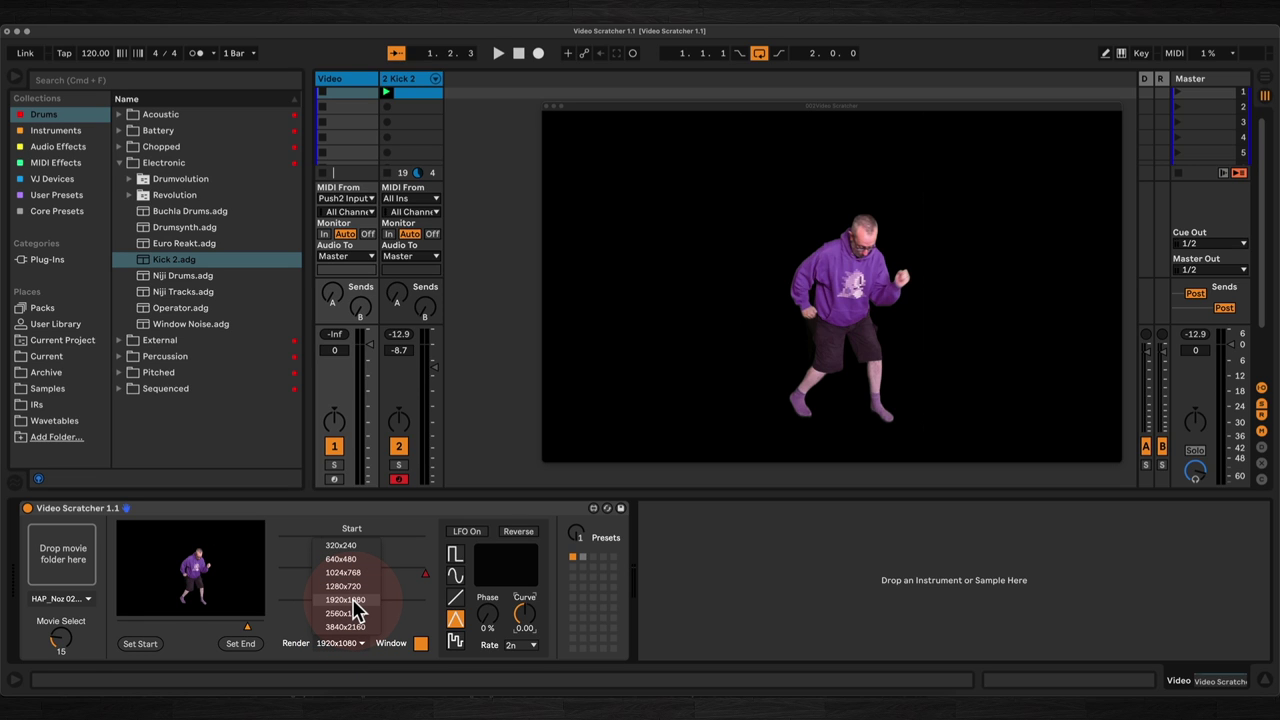
click(357, 605)
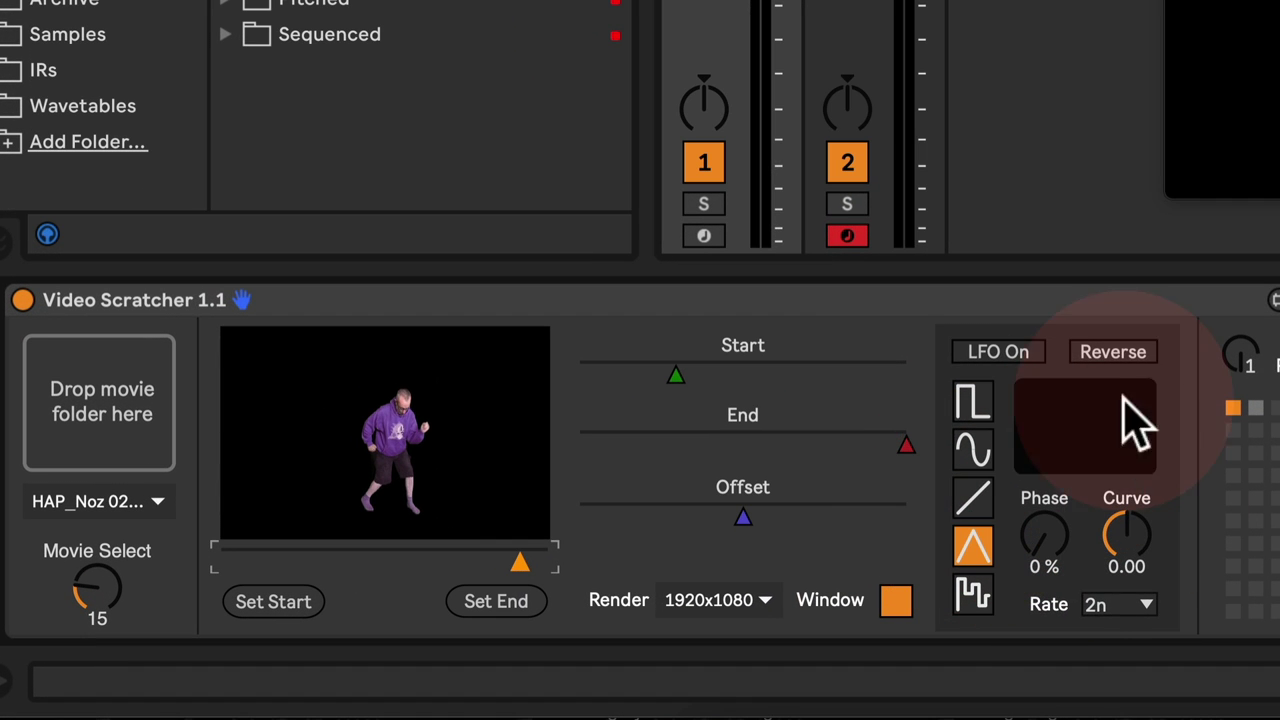
Turn on the LFO, scrub the preview playhead, and try sine before choosing triangle
click(1014, 349)
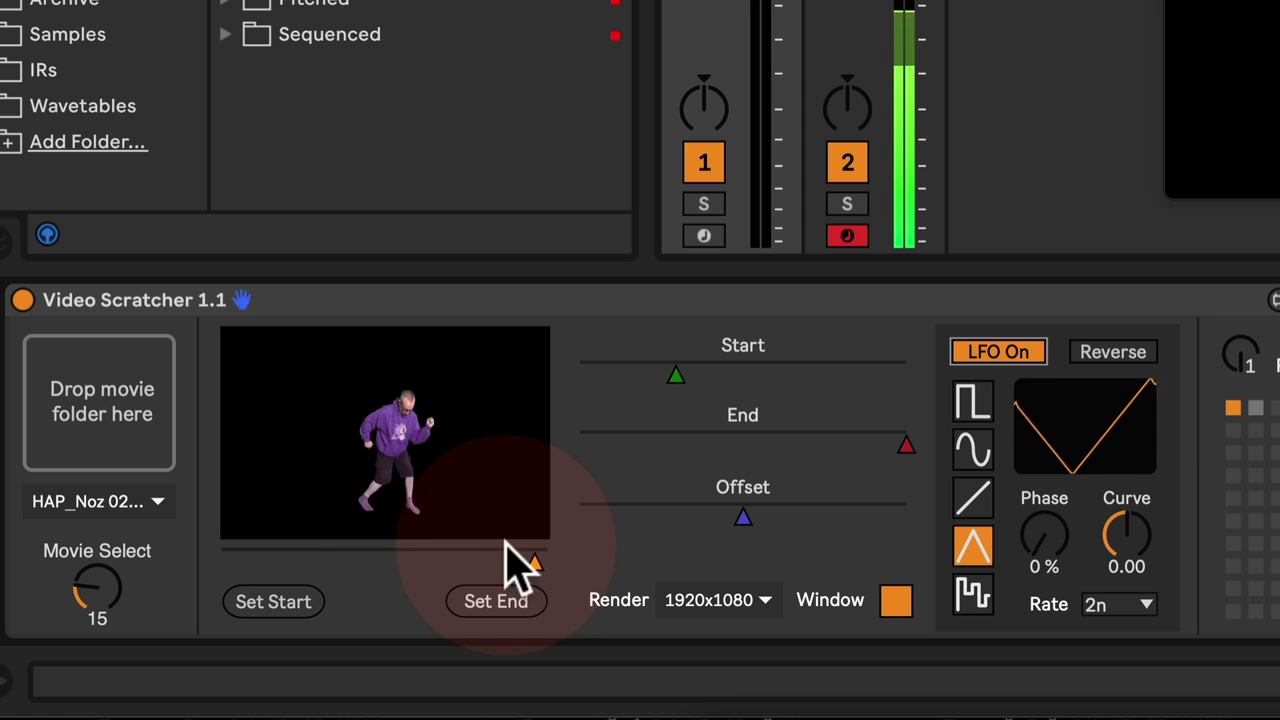
mouse_move(552, 547)
mouse_down()
mouse_move(294, 551)
mouse_move(606, 543)
mouse_move(266, 566)
mouse_move(551, 553)
mouse_up()
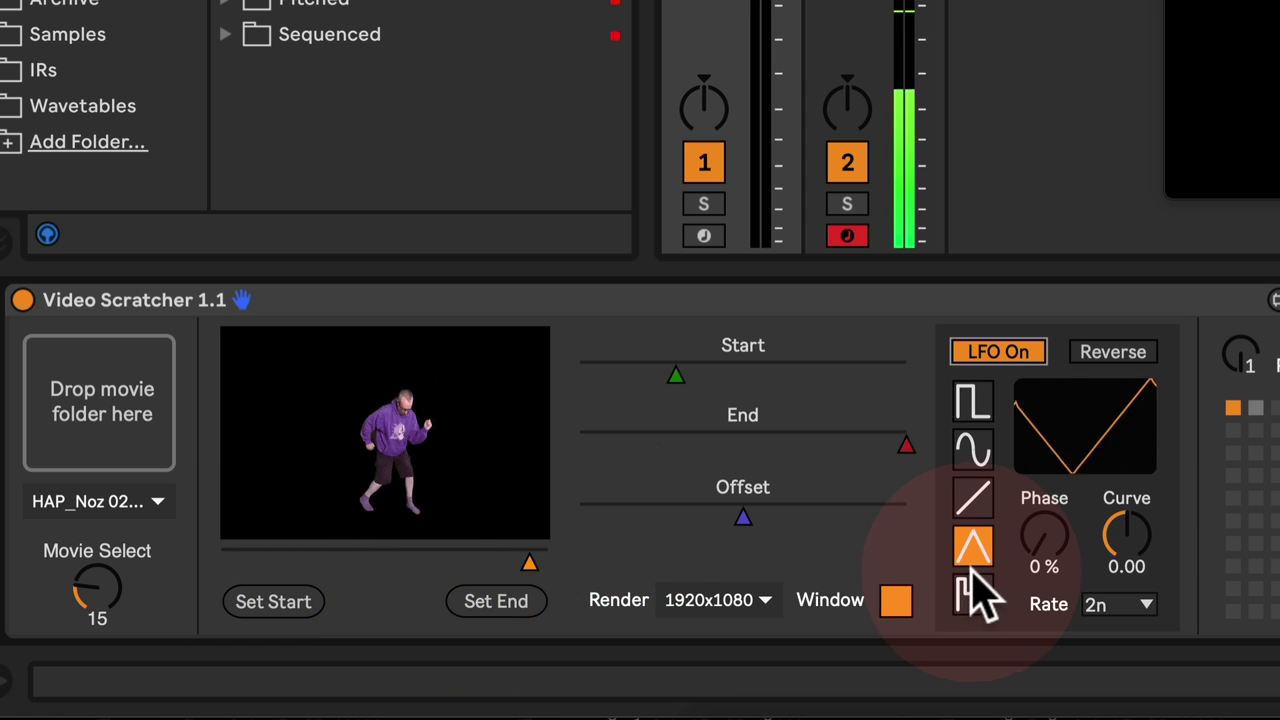
click(973, 448)
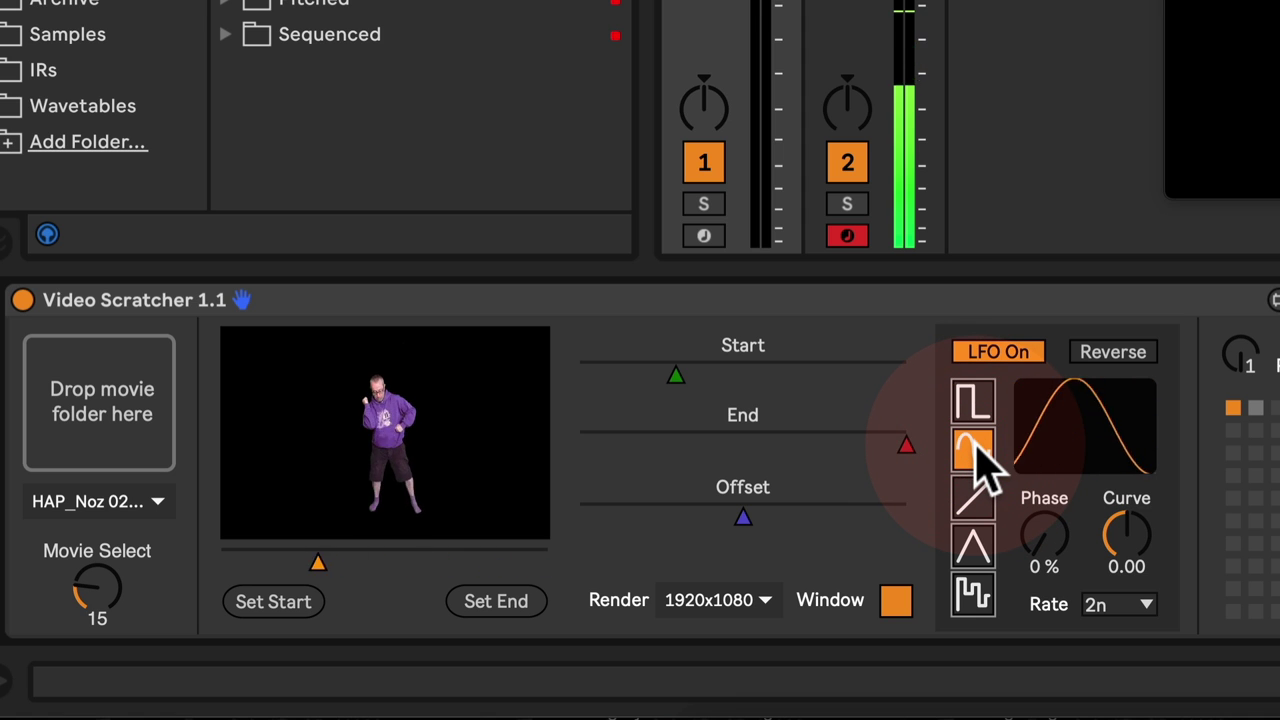
click(969, 545)
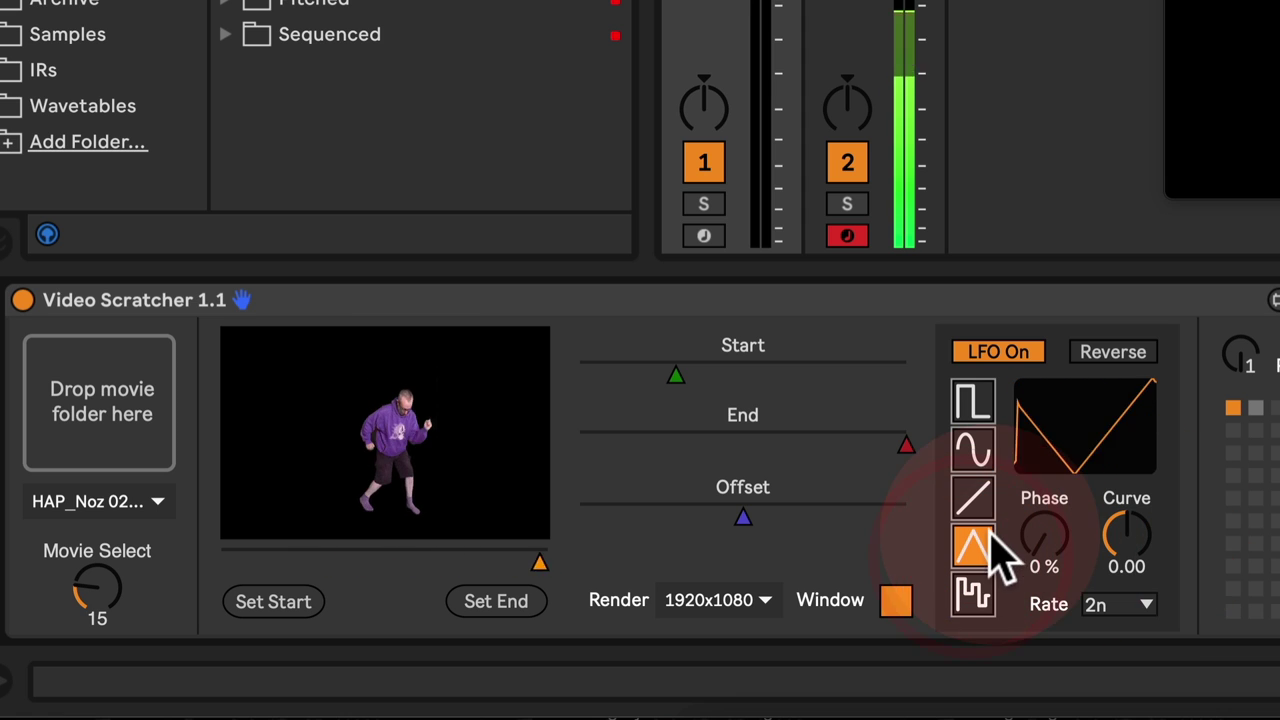
Sweep the triangle LFO's Curve up and into negative values, then back toward zero
drag(1123, 537, 1123, 514)
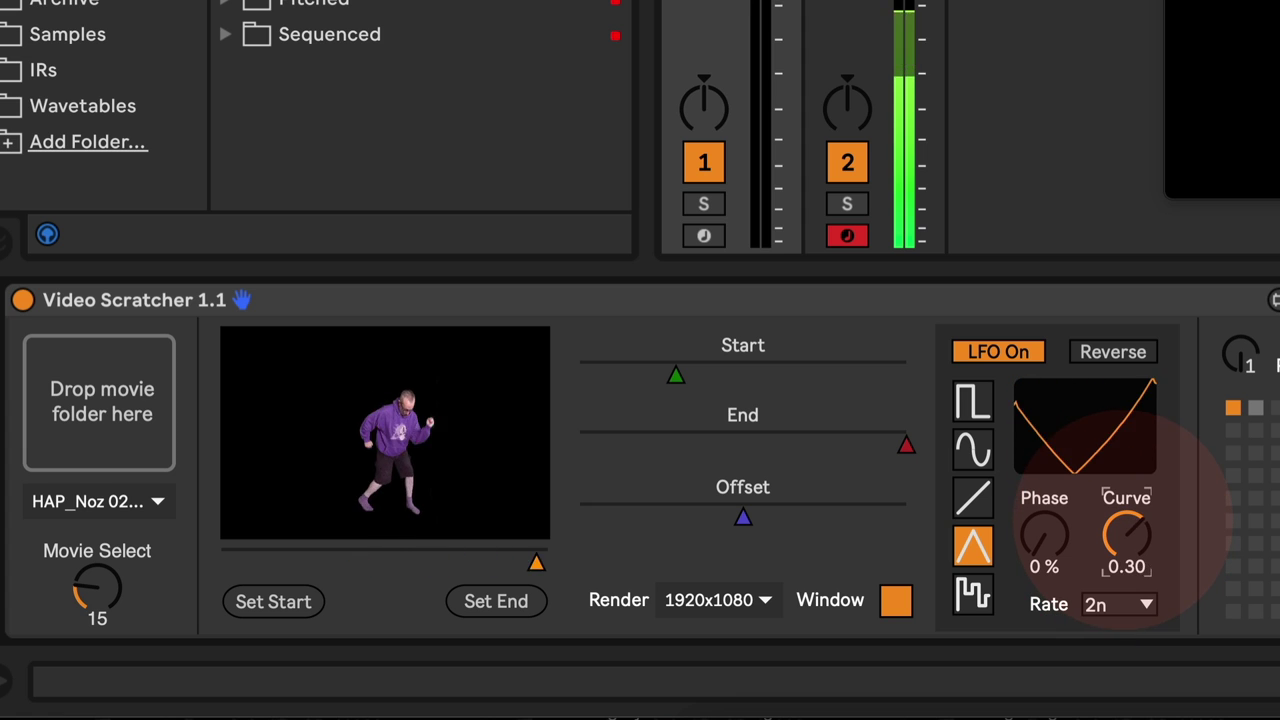
drag(1127, 537, 1127, 516)
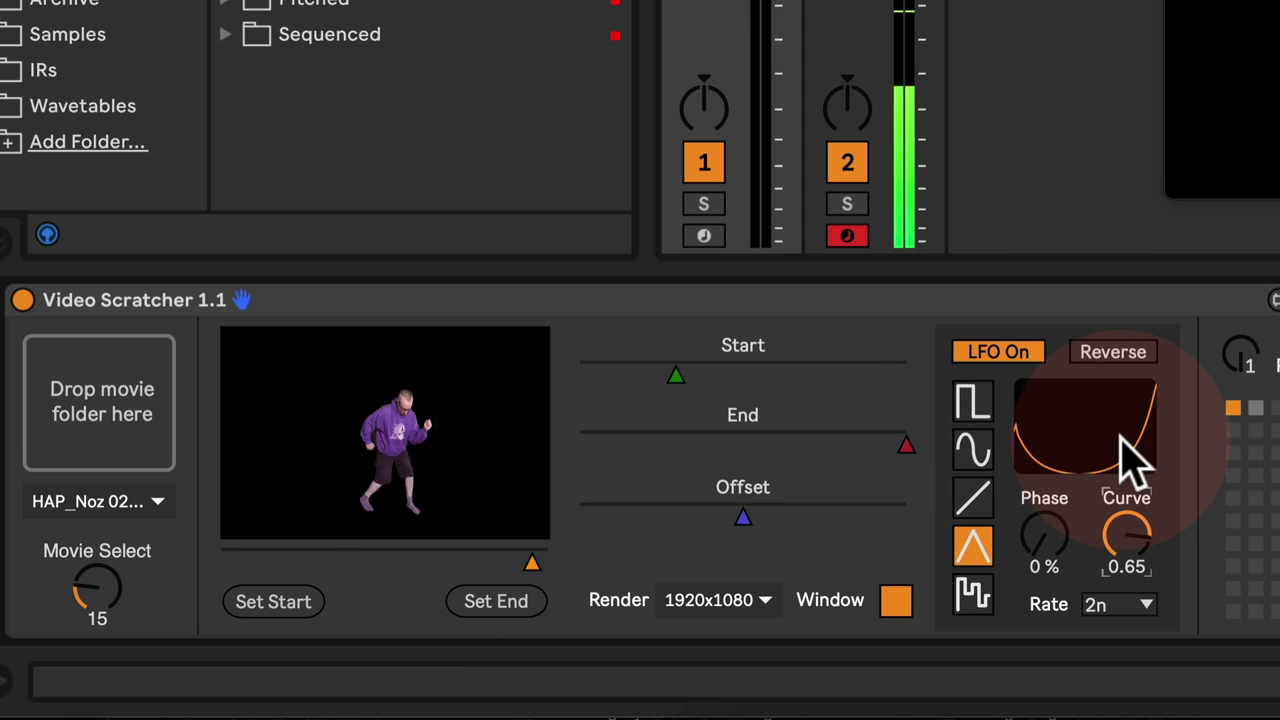
drag(1140, 551, 1140, 644)
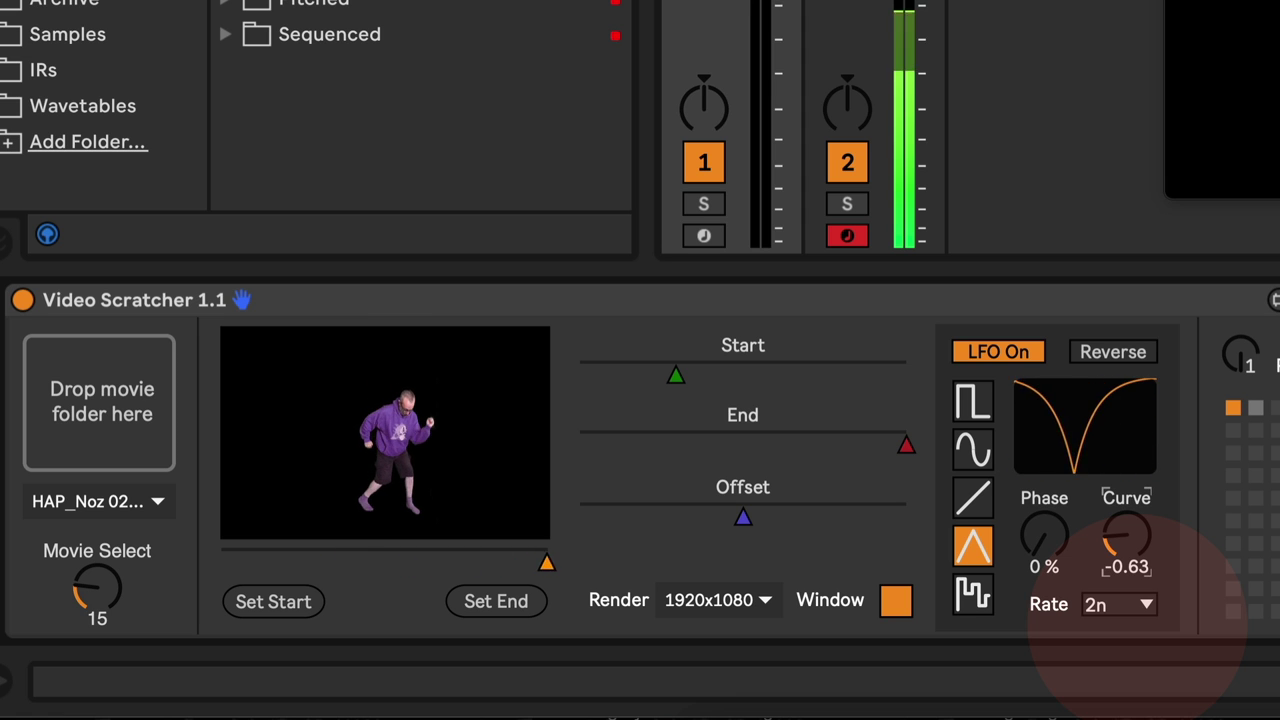
drag(1140, 610, 1143, 551)
Switch the LFO to sine and vary its Curve from 0.50 to negative, settling at 0.02
click(973, 452)
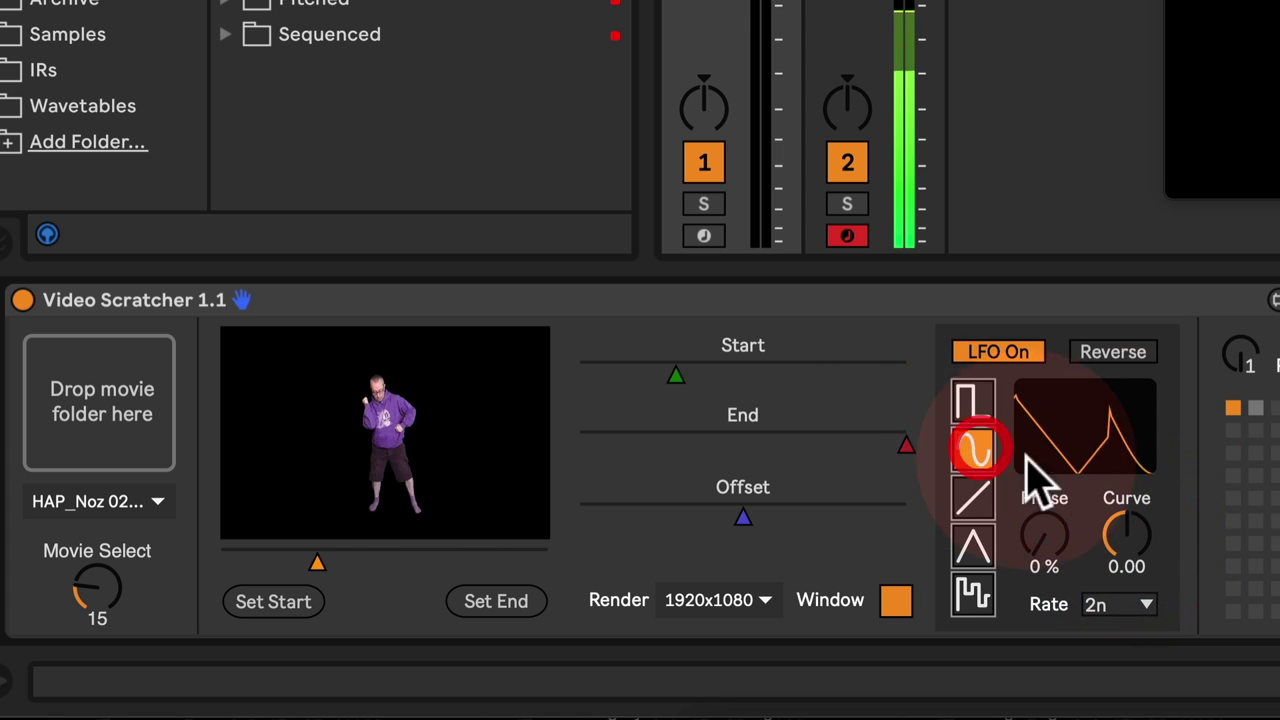
drag(1123, 541, 1123, 492)
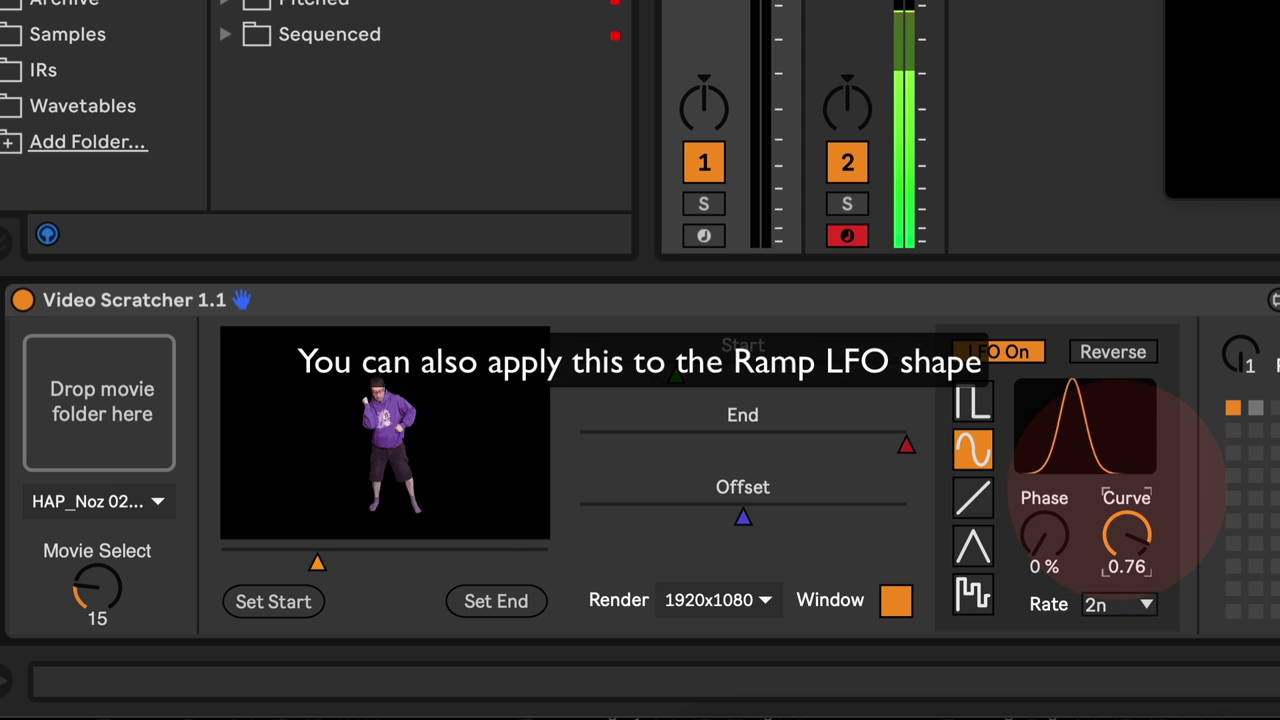
drag(1120, 474, 1120, 584)
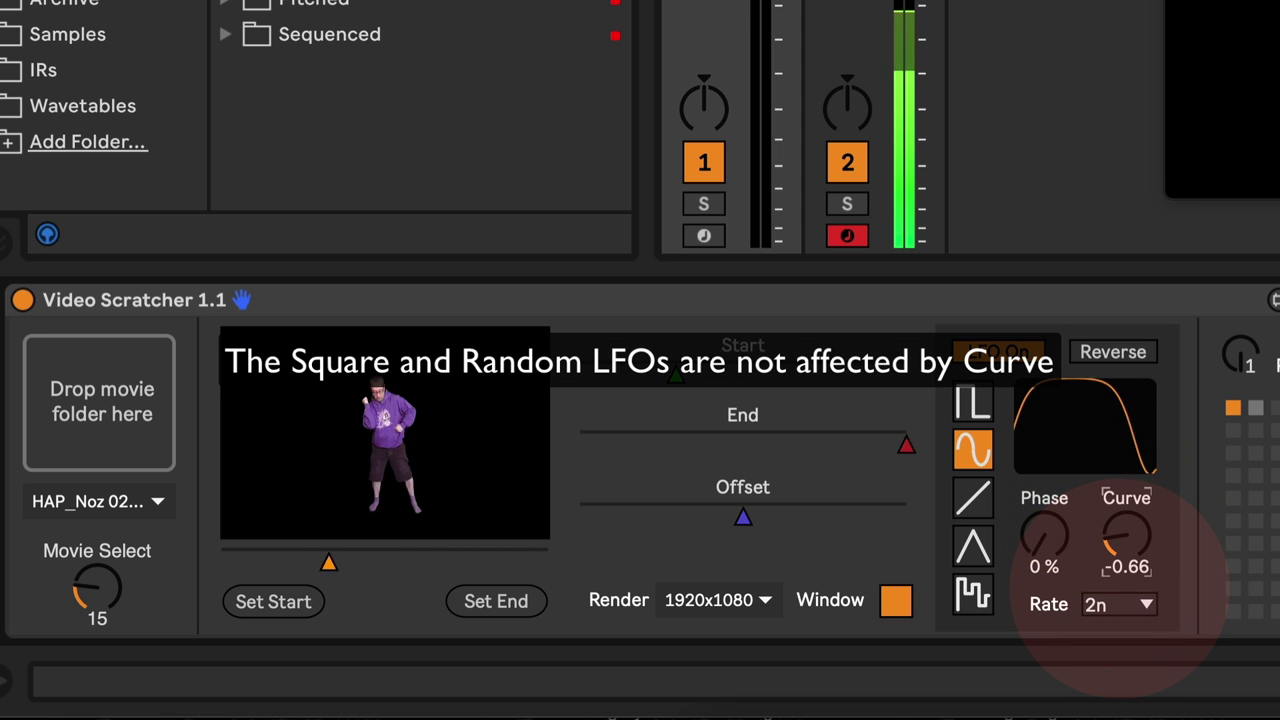
drag(1120, 584, 1120, 554)
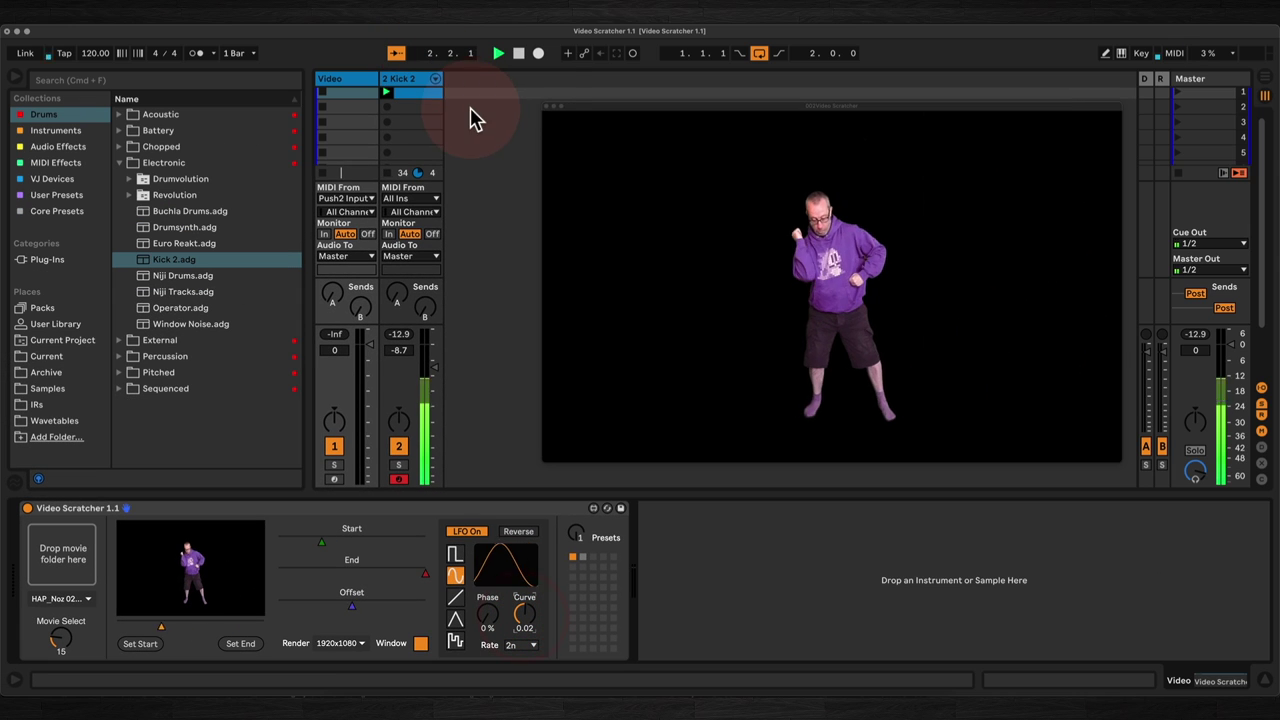
Stop the transport and show the LFO Rate values list
click(519, 54)
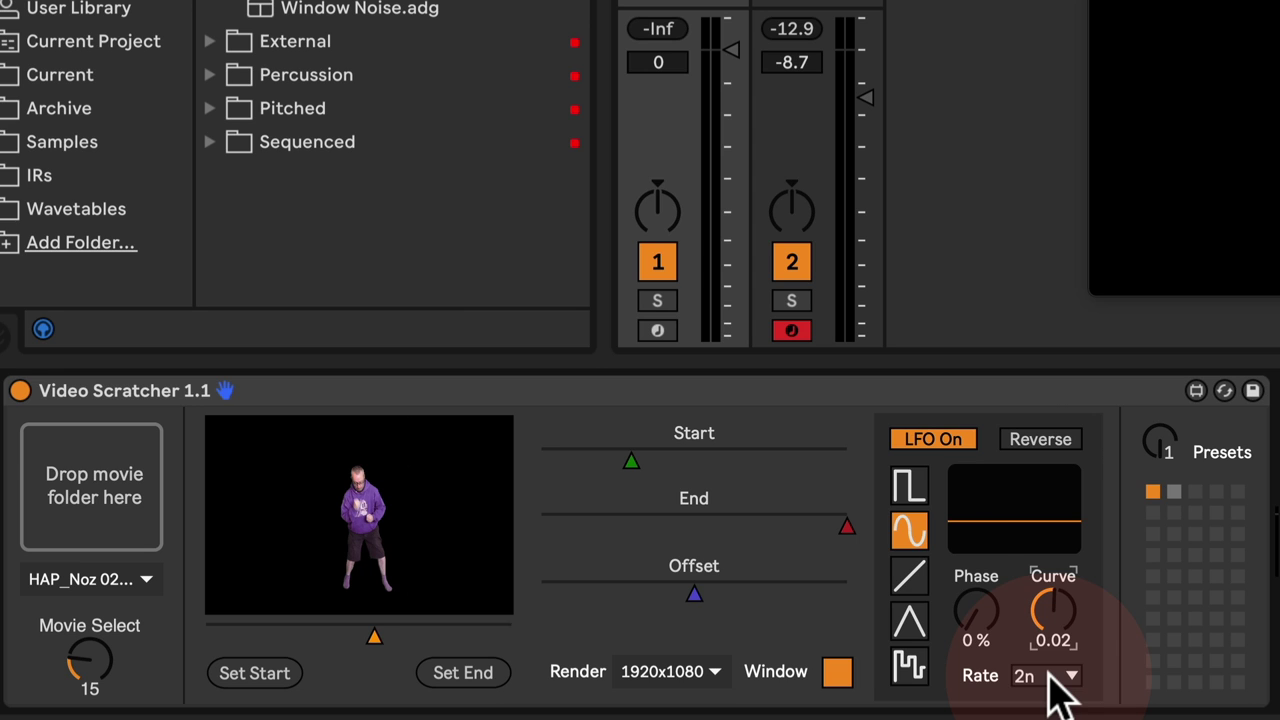
click(1052, 676)
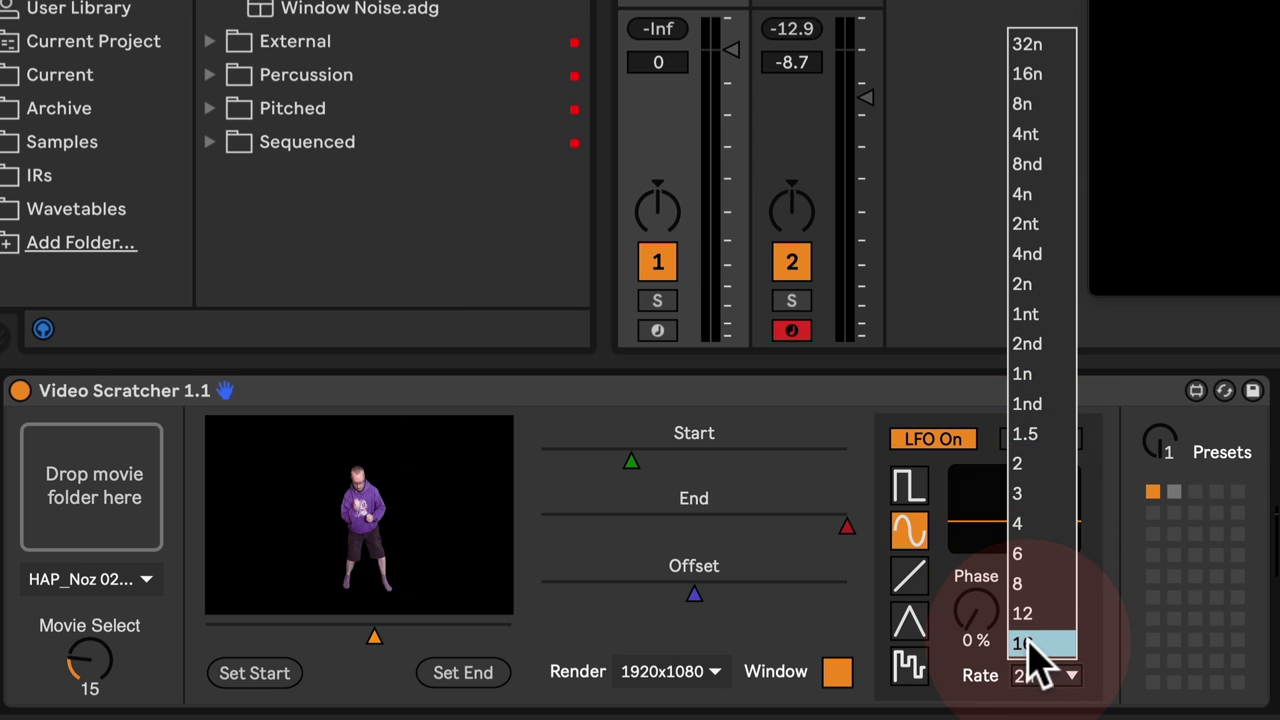
Dismiss the Rate list leaving 2n, then sweep the LFO Phase knob up to 59 %
click(1130, 383)
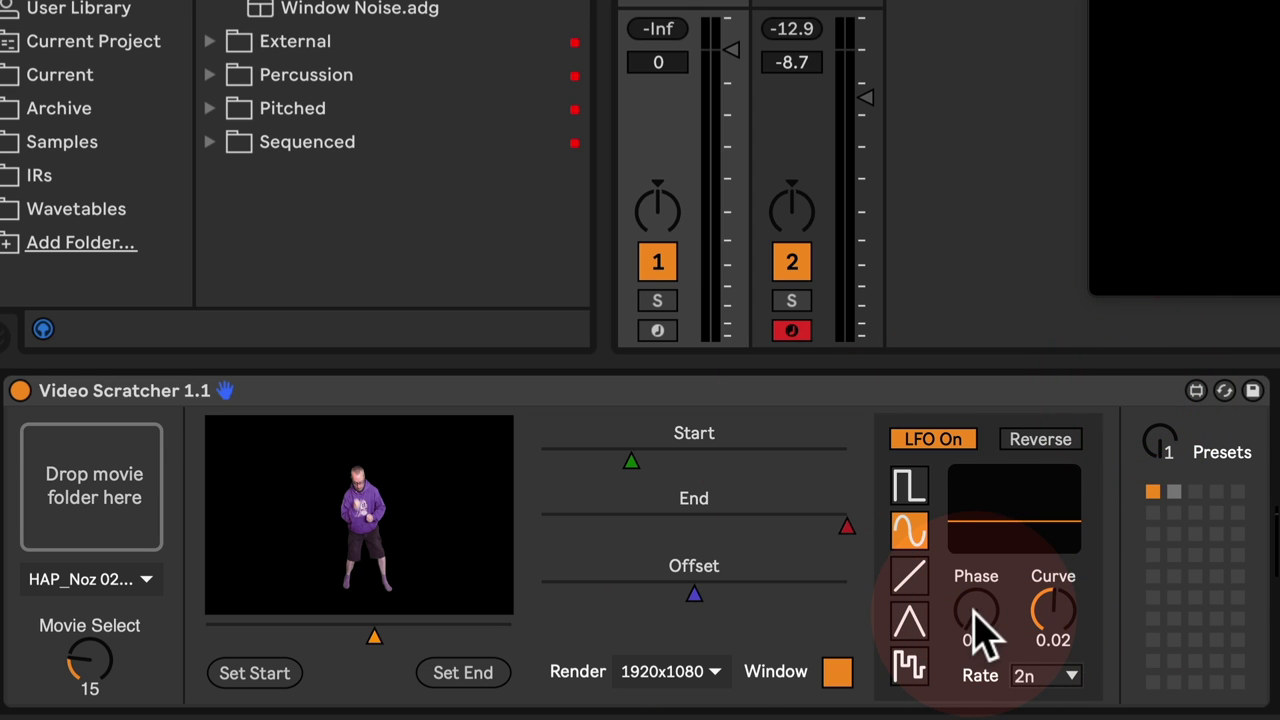
drag(985, 630, 953, 578)
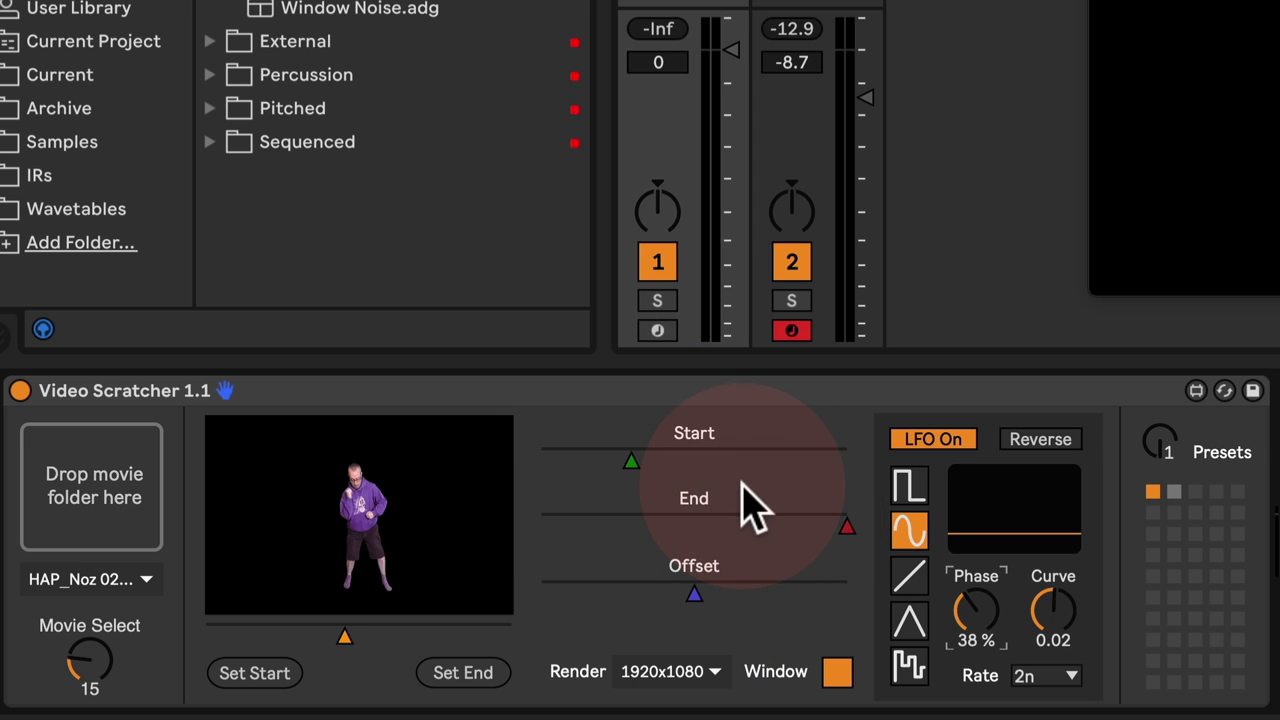
drag(976, 612, 940, 600)
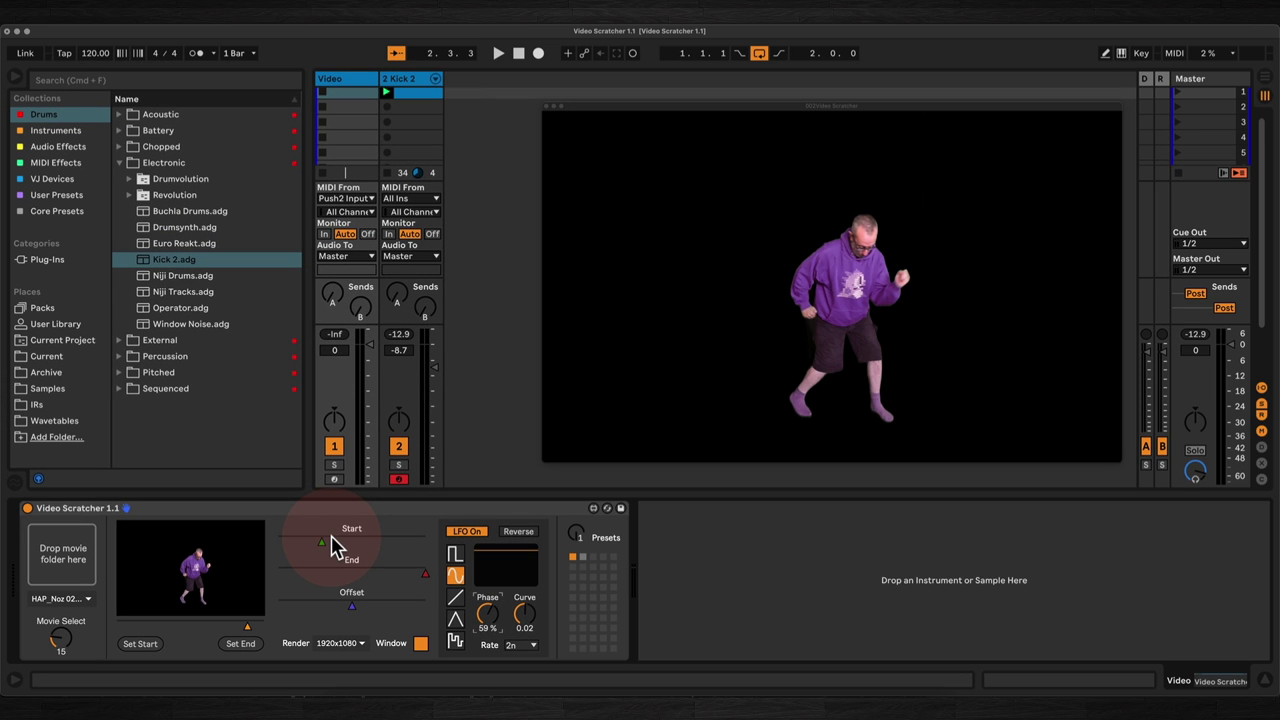
Drag the clip Start marker earlier, play, try ramp, then set triangle LFO at 30 % phase
drag(335, 547, 360, 590)
click(498, 53)
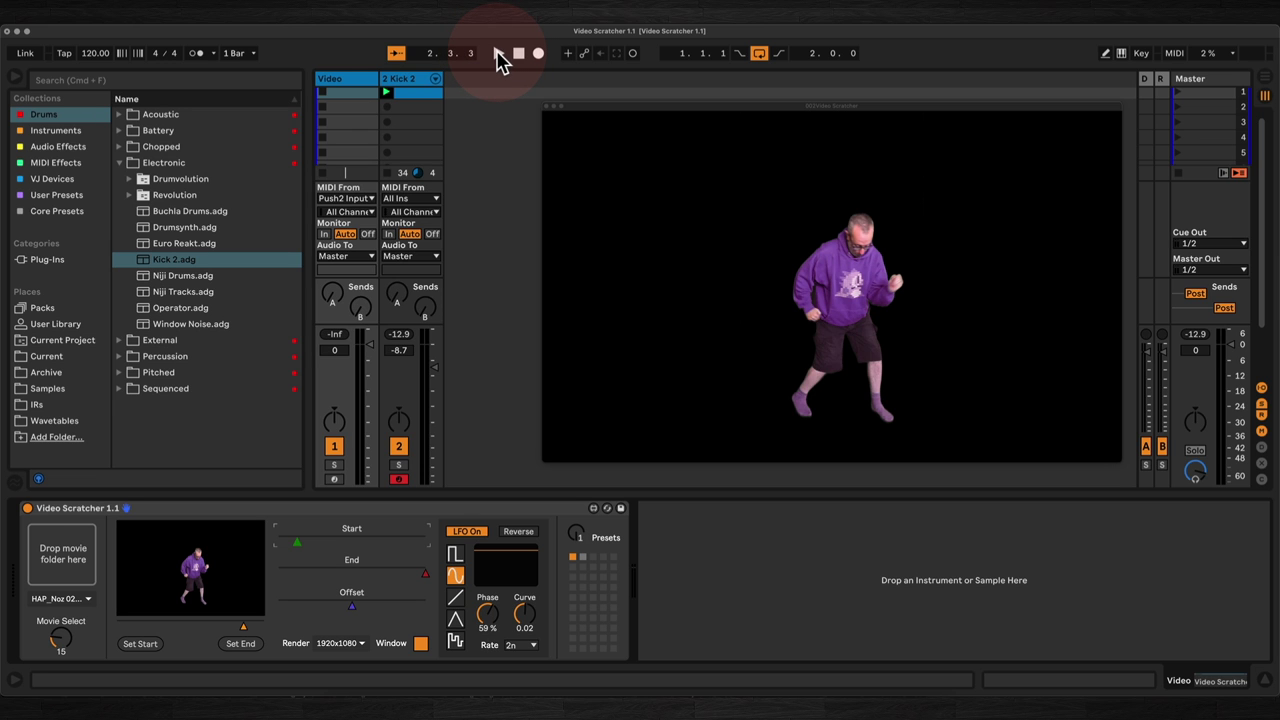
click(498, 53)
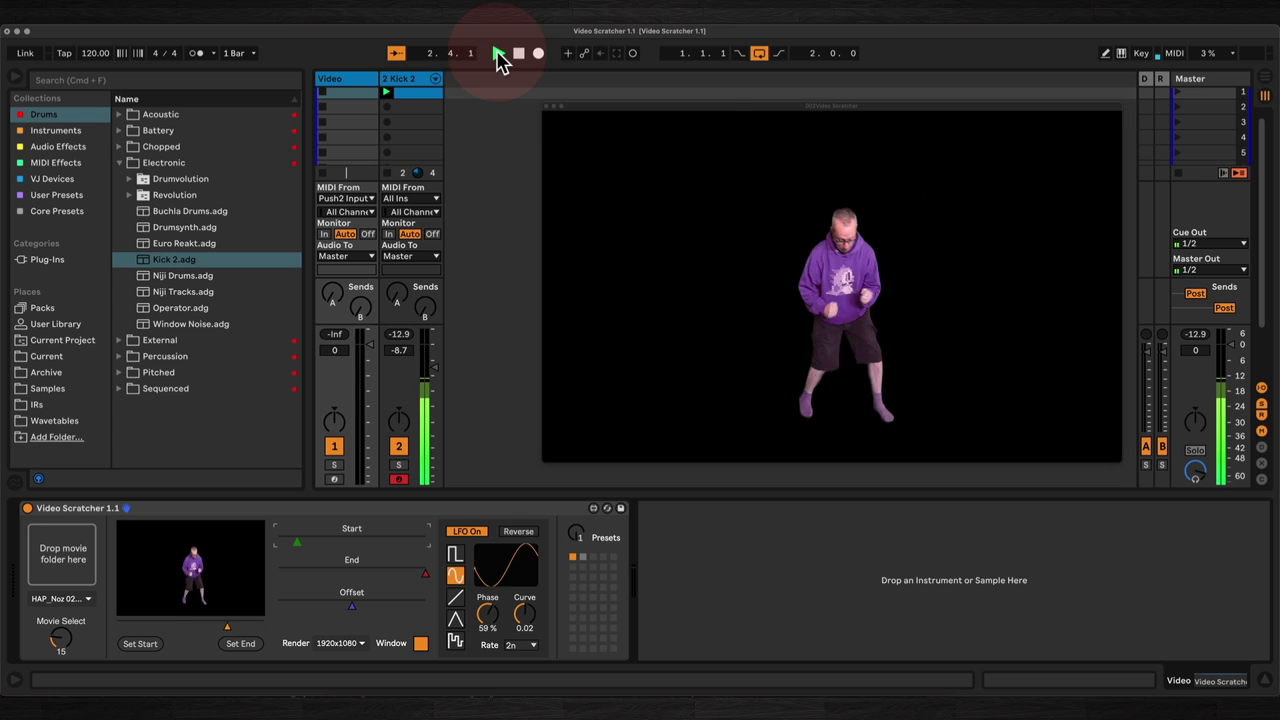
click(456, 620)
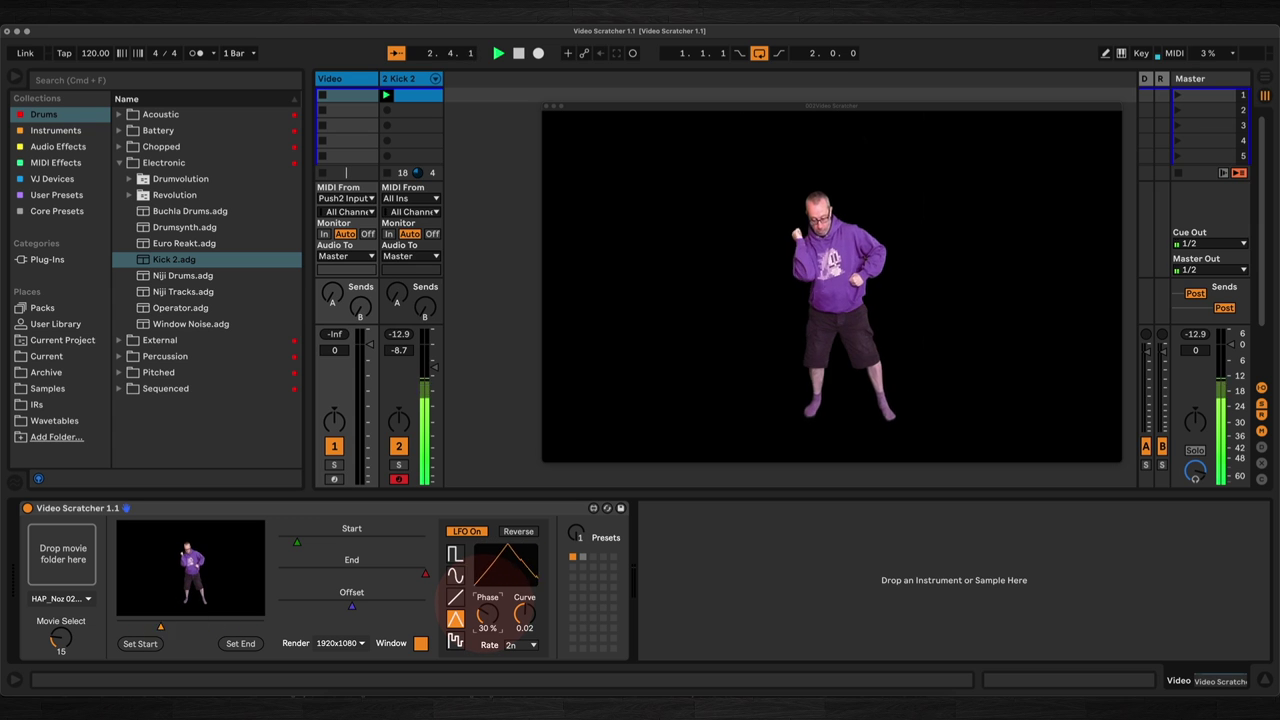
click(487, 622)
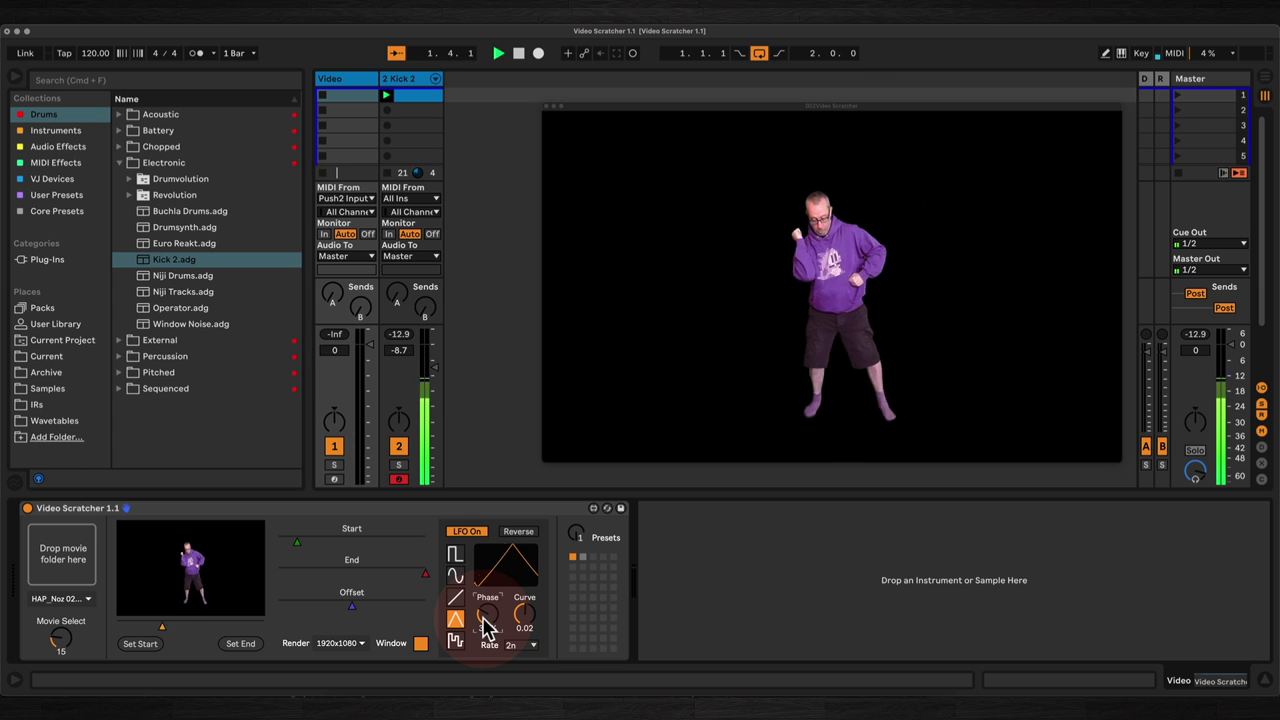
Halt the set with the transport Stop button
click(518, 54)
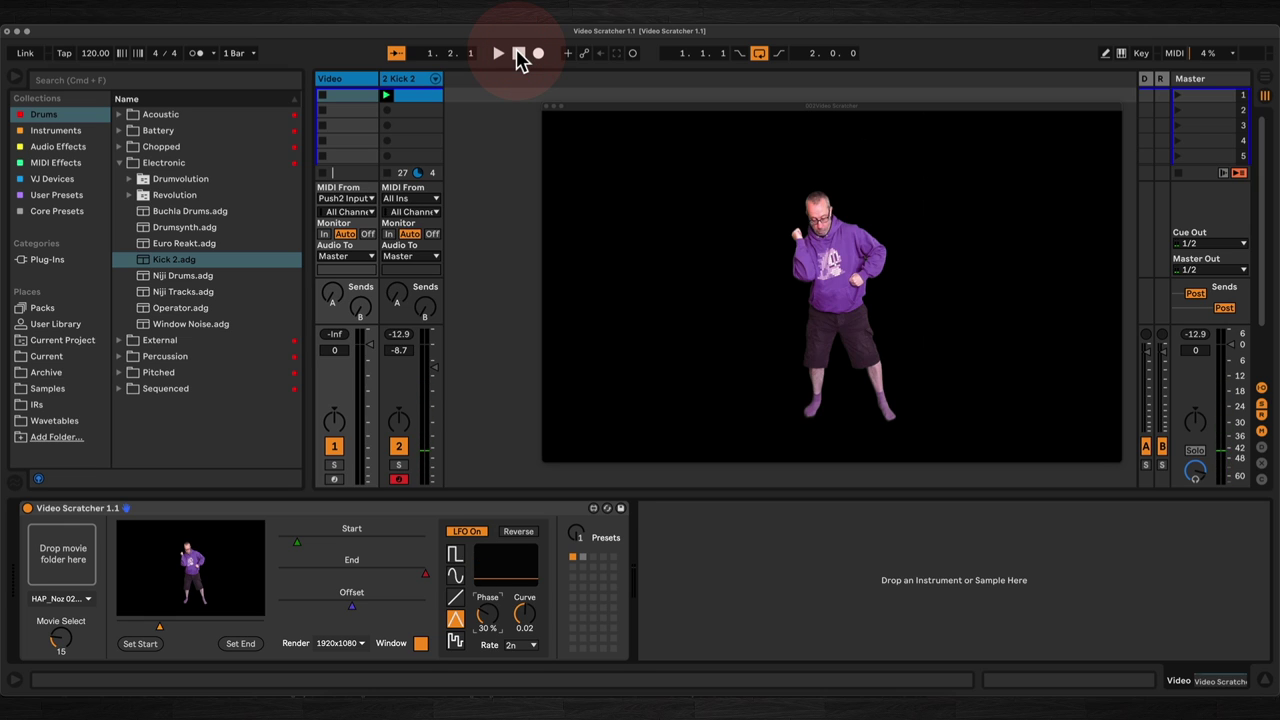